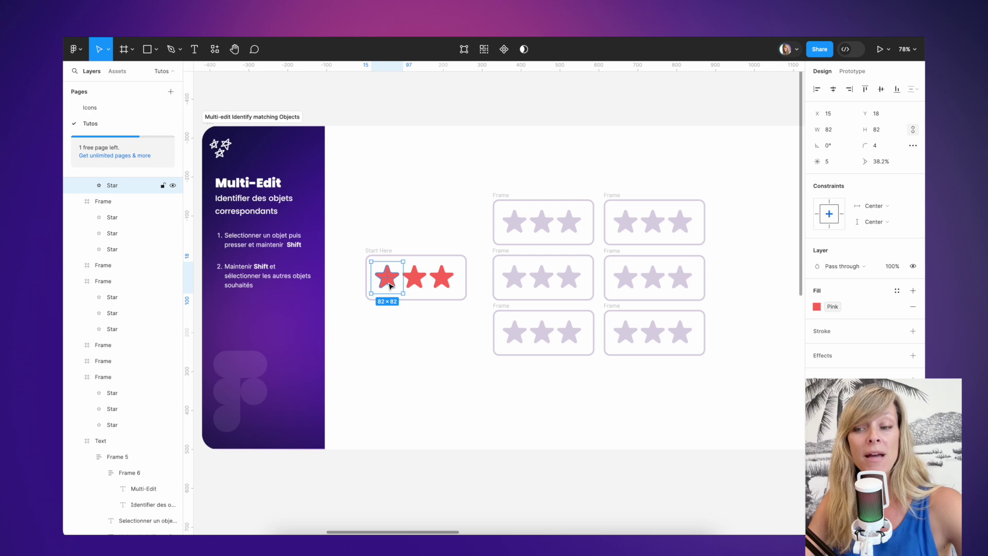
# Multi-select the first and third stars in the Start Here frame and their matches in the upper-left and middle-right frames.
pyautogui.press('shift')
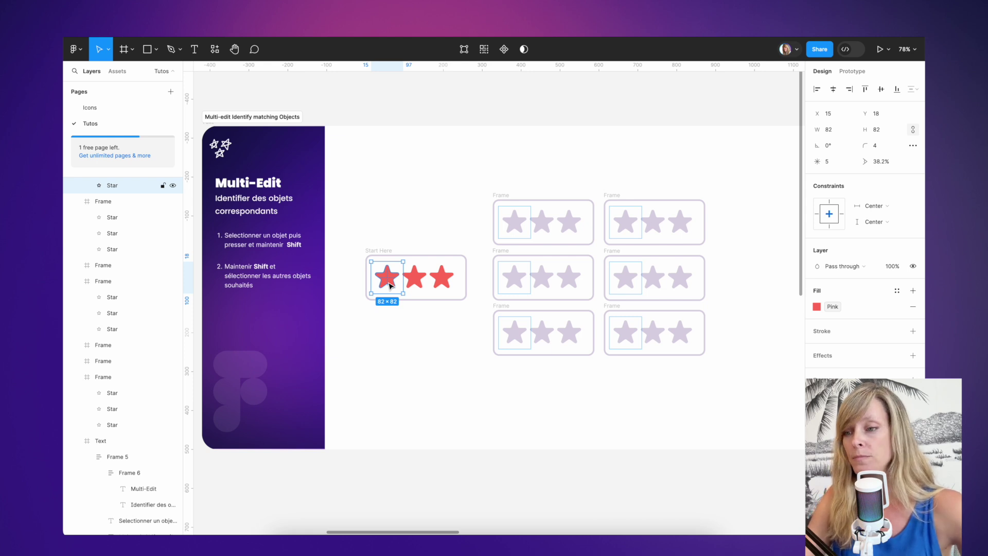
pyautogui.keyDown('shift'); pyautogui.click(443, 281); pyautogui.keyUp('shift')
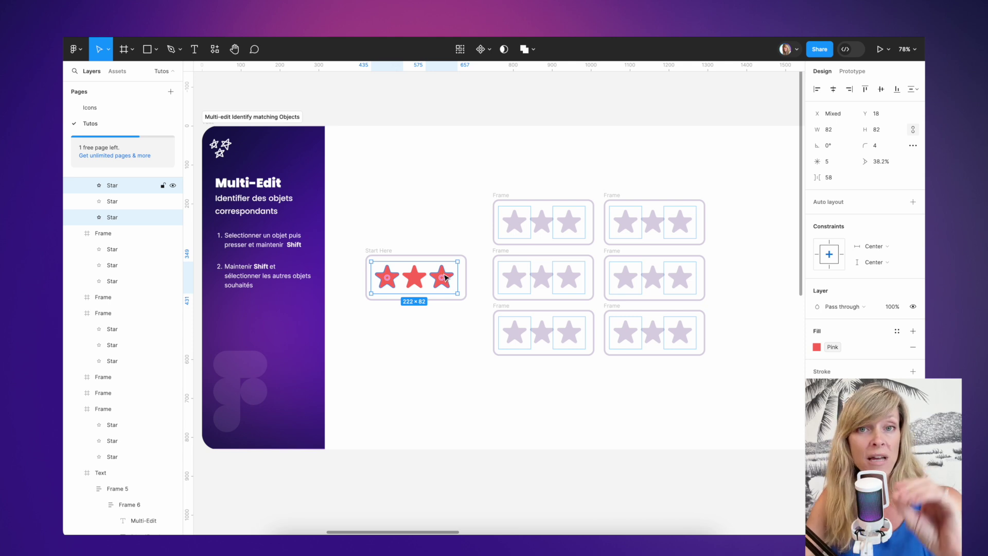
pyautogui.keyDown('shift'); pyautogui.click(513, 235); pyautogui.keyUp('shift')
pyautogui.keyDown('shift'); pyautogui.click(619, 281); pyautogui.keyUp('shift')
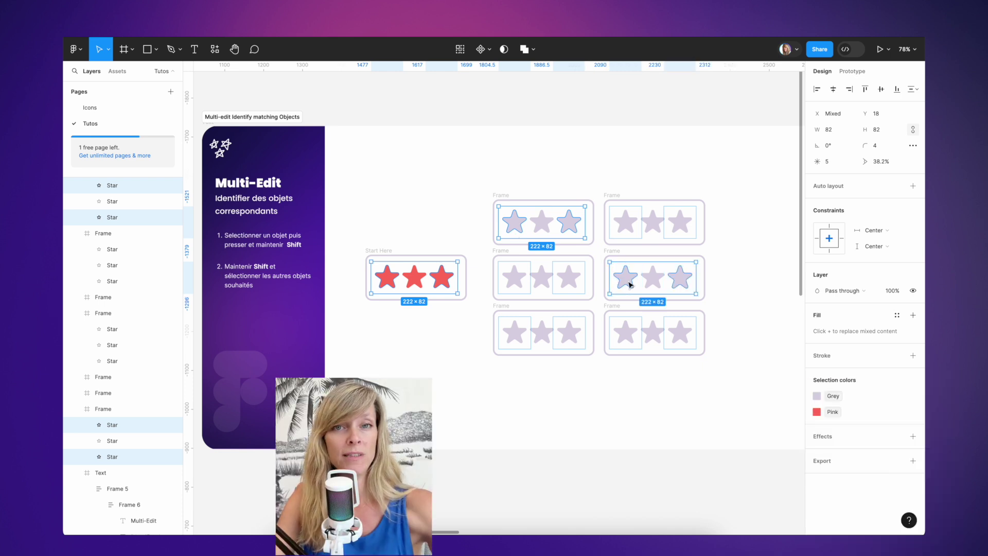
# Change the Grey selection colour of the selected stars to the purple library colour and clear the selection.
pyautogui.moveTo(834, 399)
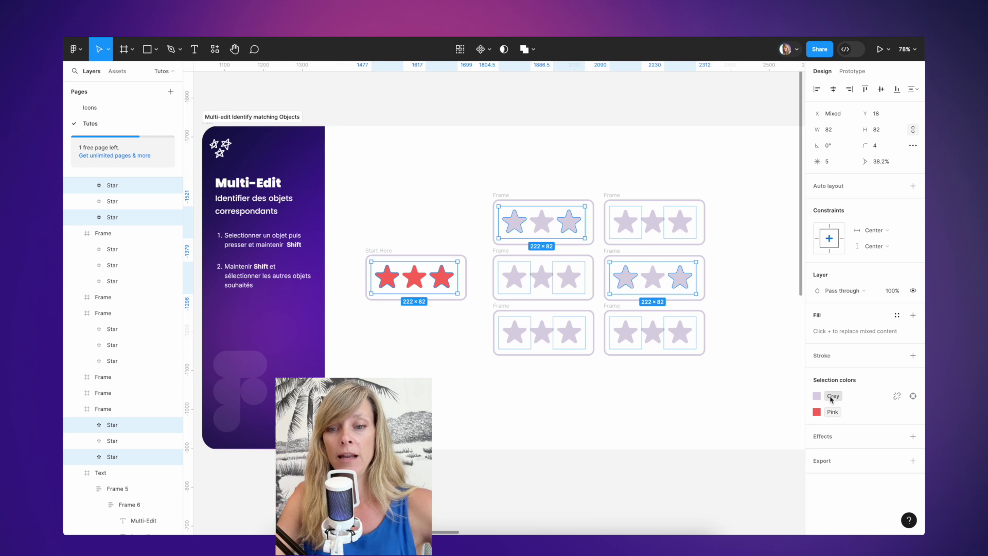
pyautogui.click(834, 396)
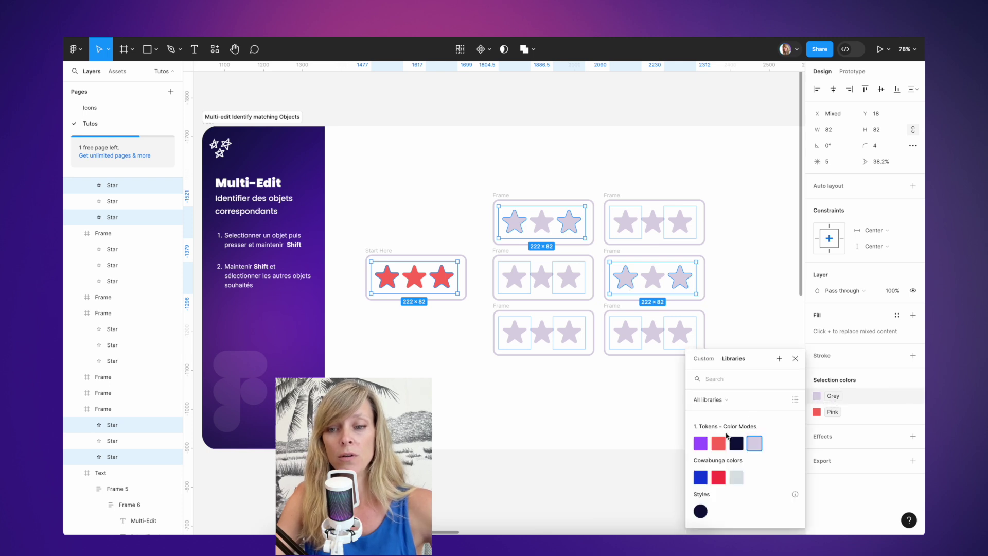
pyautogui.click(700, 443)
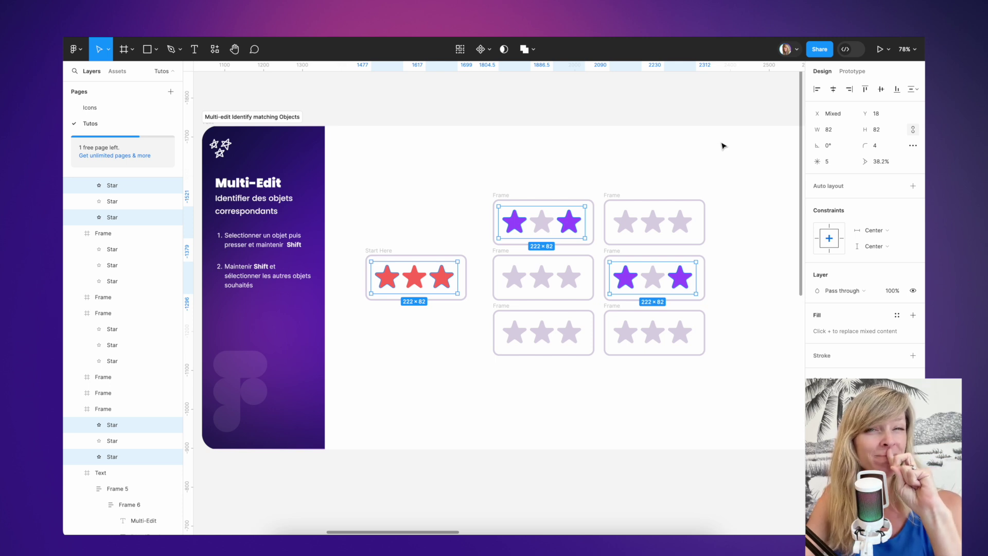
pyautogui.click(594, 102)
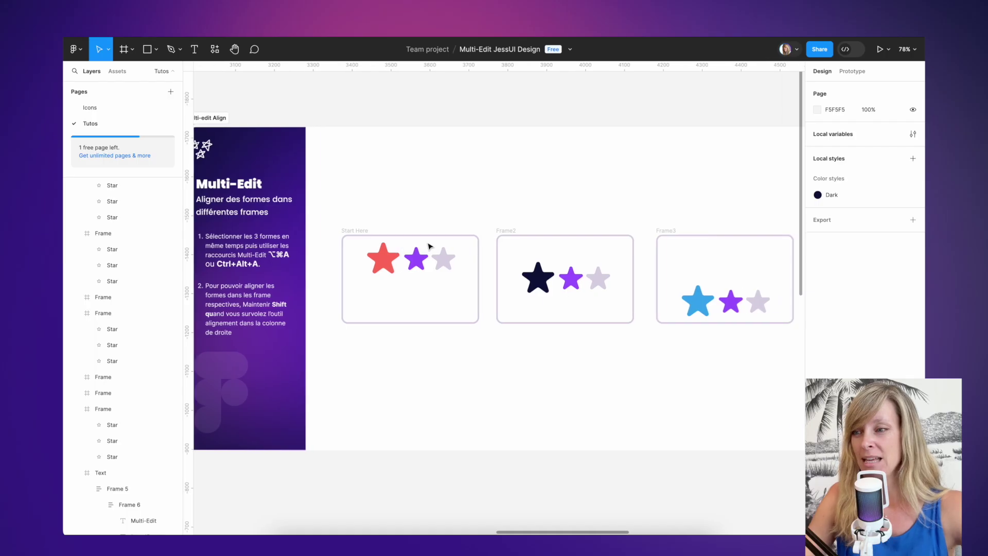
# Select the three stars in the Start Here frame of Multi-edit Align along with their matching layers in Frame2 and Frame3.
pyautogui.scroll(-1, 430, 246)
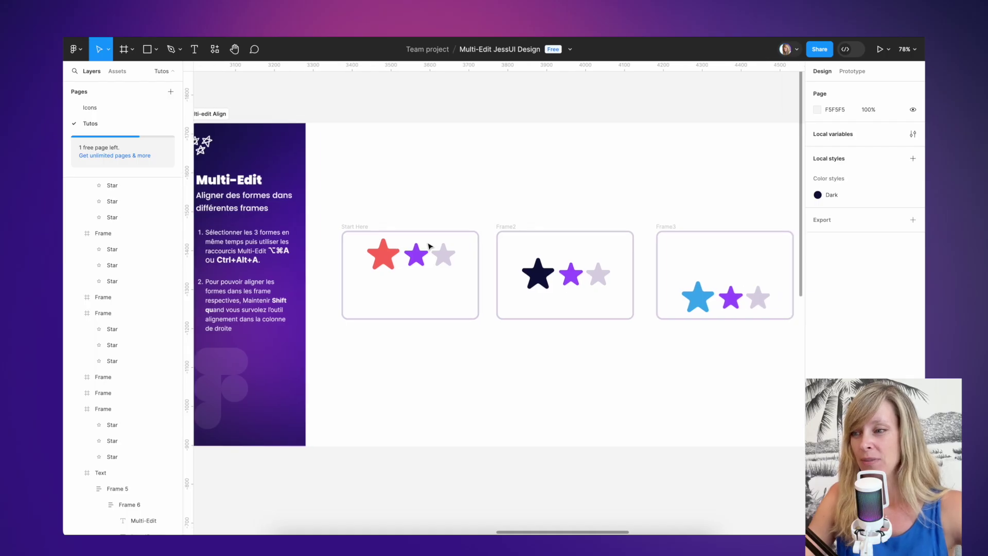
pyautogui.scroll(-3, 430, 247)
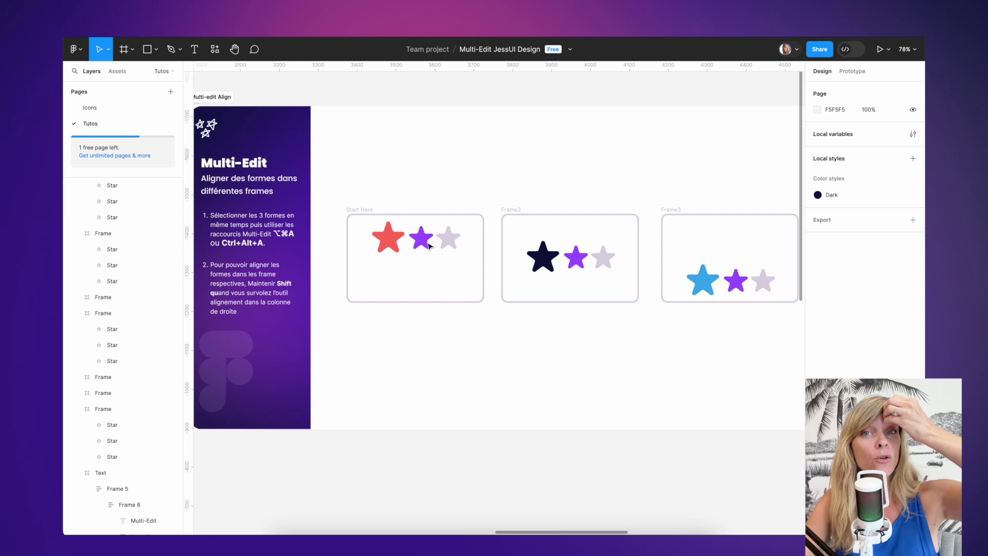
pyautogui.click(388, 237)
pyautogui.keyDown('shift'); pyautogui.click(421, 238); pyautogui.keyUp('shift')
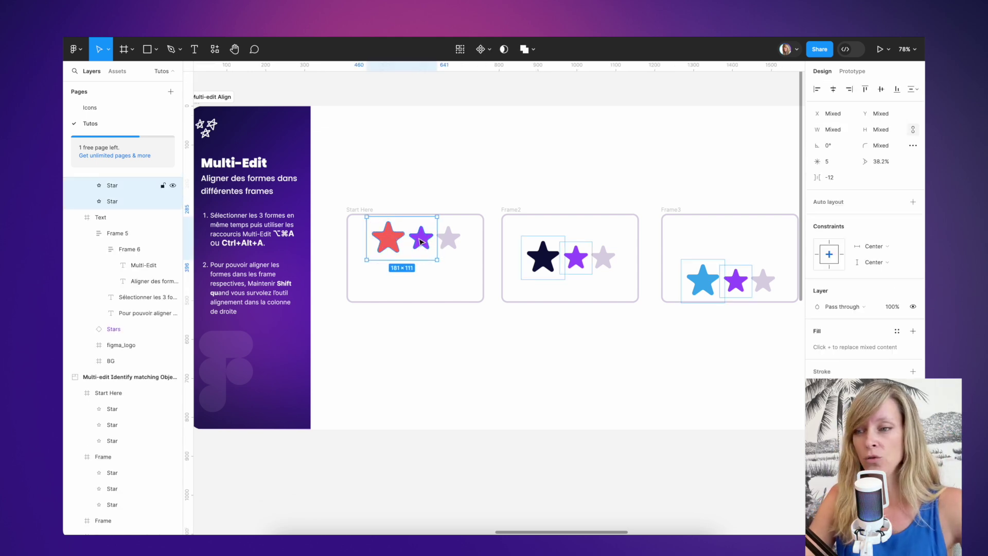
pyautogui.keyDown('shift'); pyautogui.click(449, 241); pyautogui.keyUp('shift')
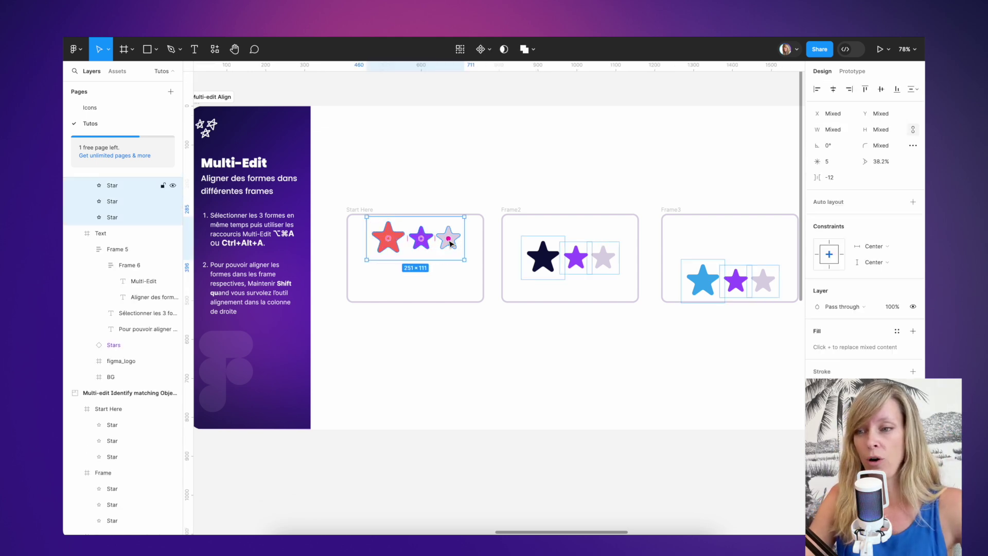
pyautogui.click(460, 50)
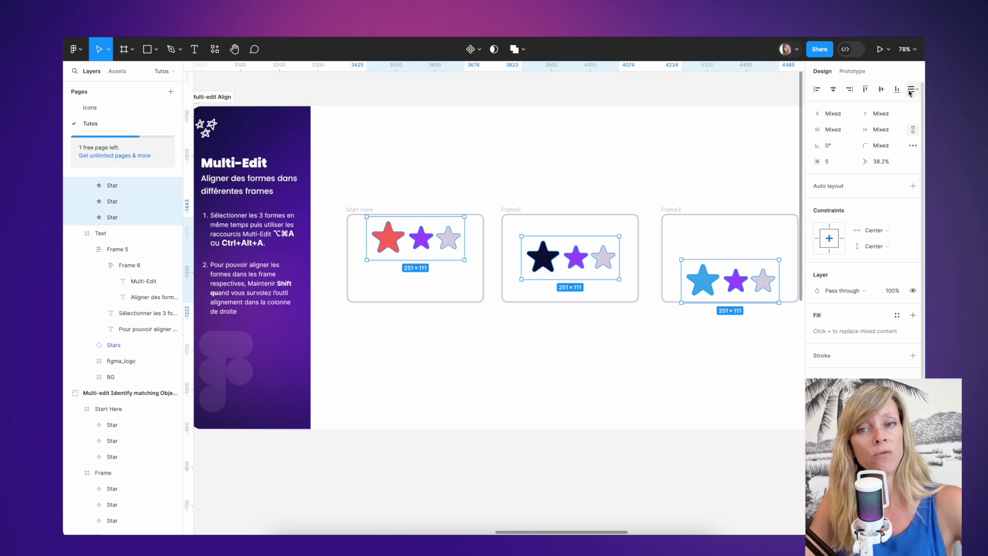
# Try to align the selected stars on their horizontal and vertical centres.
pyautogui.click(833, 90)
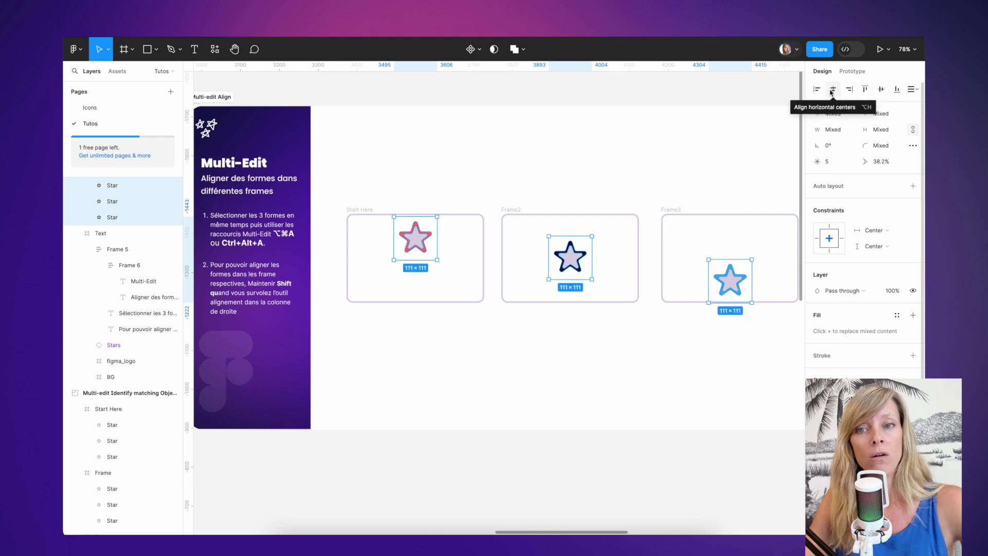
pyautogui.click(880, 90)
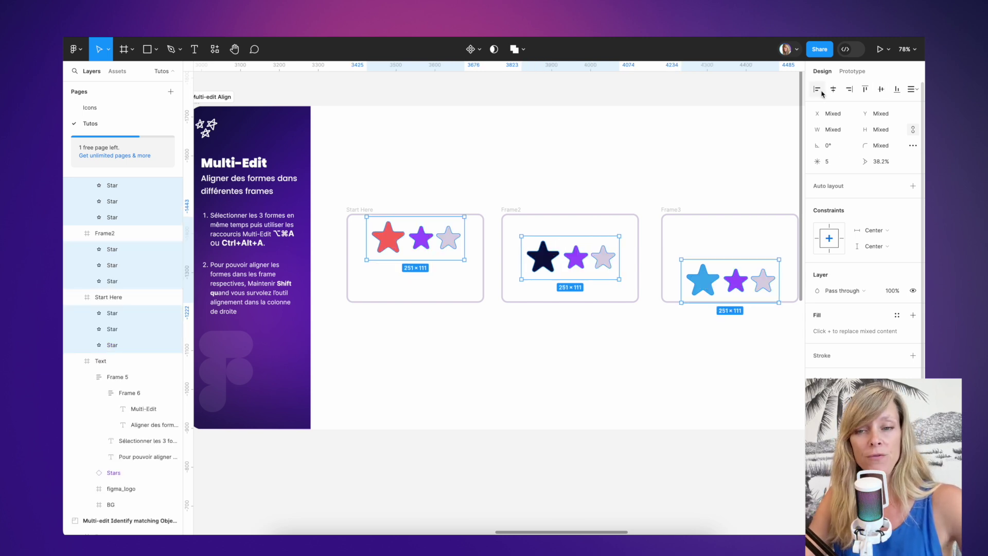
# Align each group of three stars horizontally and vertically to the centre of its own frame, then deselect them.
pyautogui.press('shift')
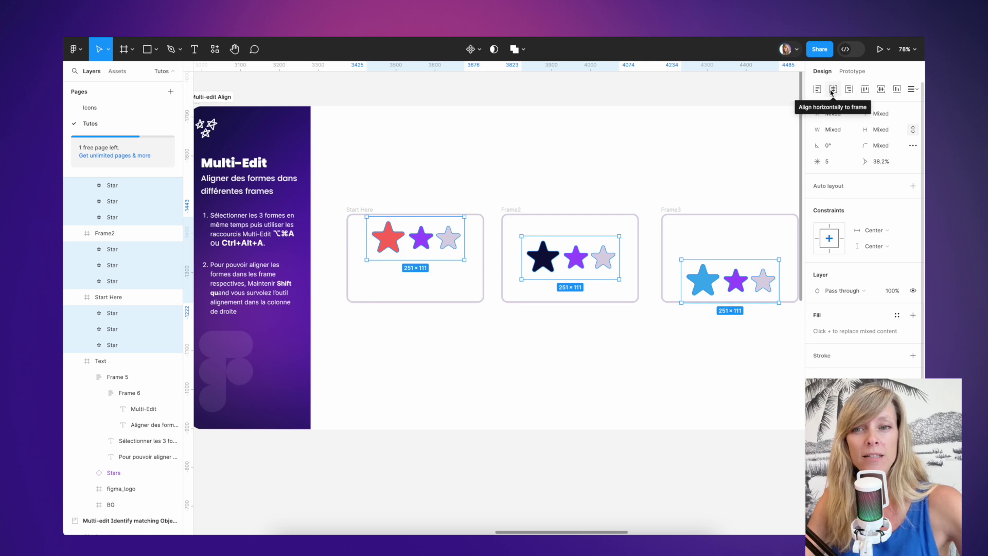
pyautogui.keyDown('shift'); pyautogui.click(832, 93); pyautogui.keyUp('shift')
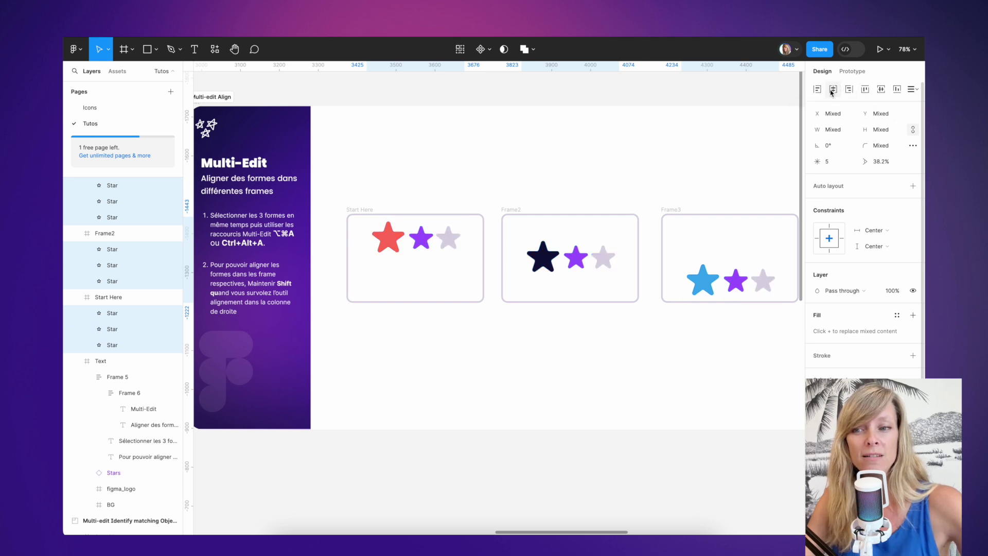
pyautogui.keyDown('shift'); pyautogui.click(881, 90); pyautogui.keyUp('shift')
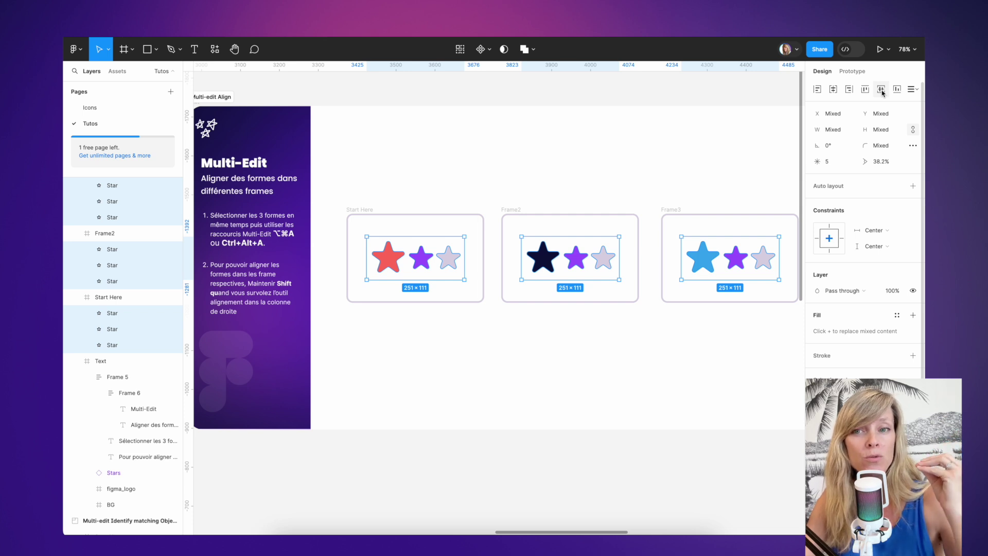
pyautogui.press('shift')
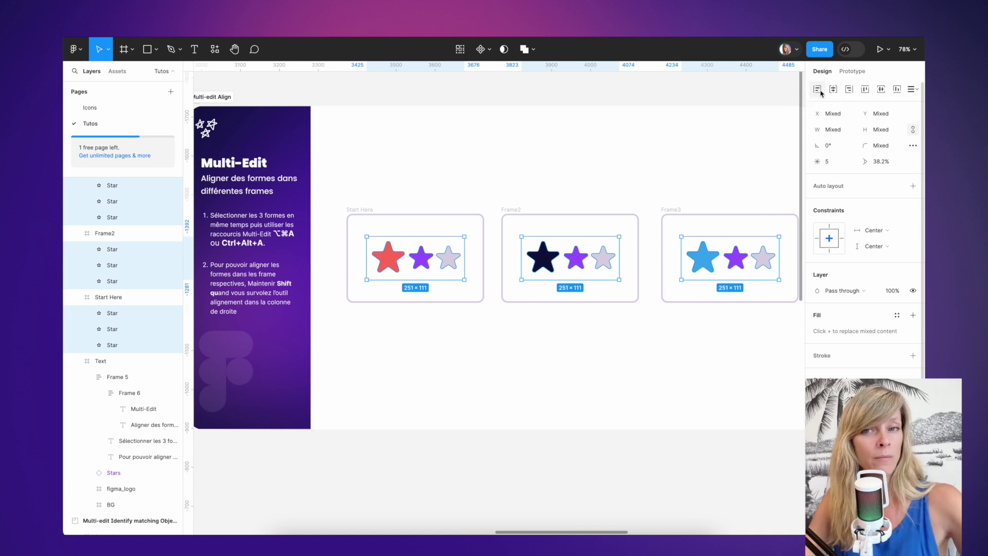
pyautogui.press('shift')
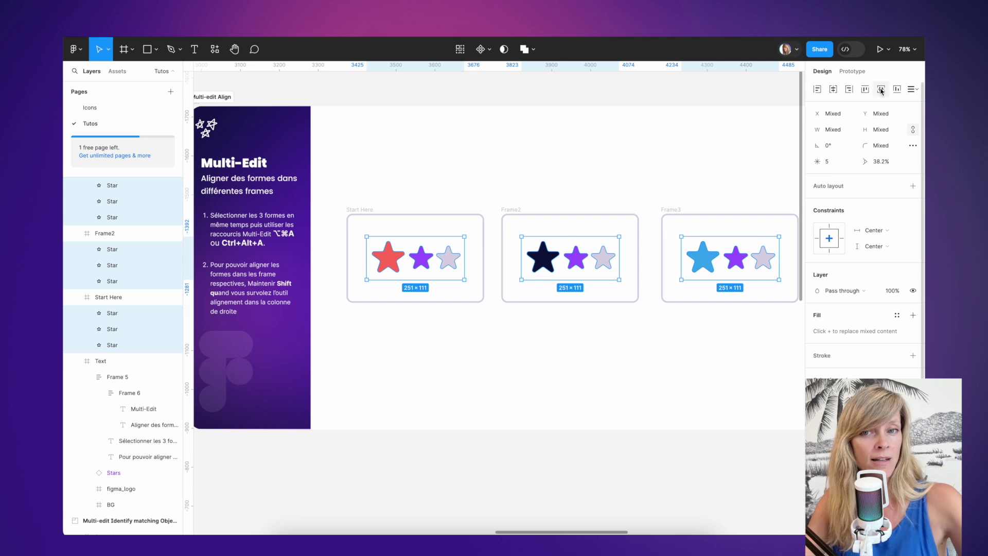
pyautogui.click(545, 93)
# Select the red star in the first Multi-edit Transformations frame with its matching layers and resize them together using the Scale tool.
pyautogui.hscroll(2, 423, 177)
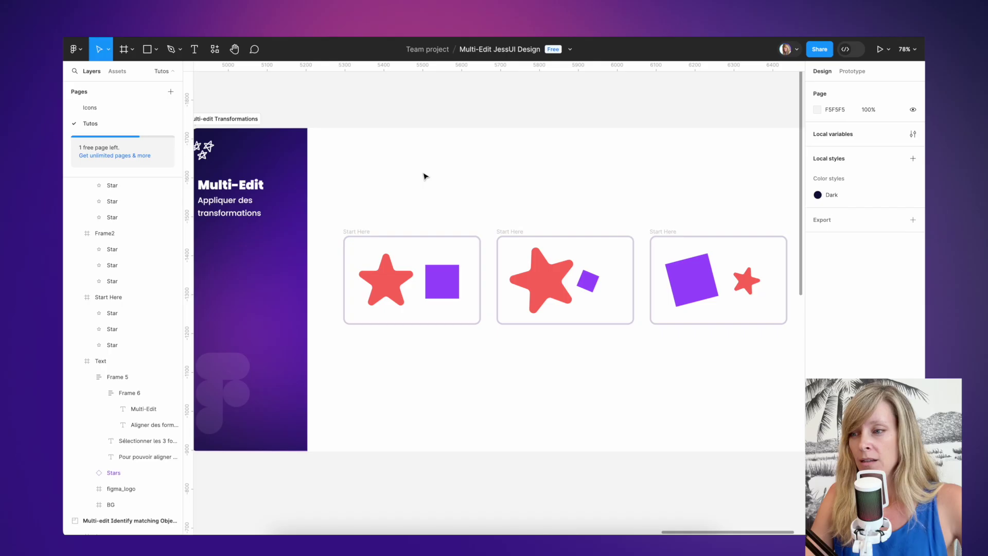
pyautogui.scroll(-2, 423, 177)
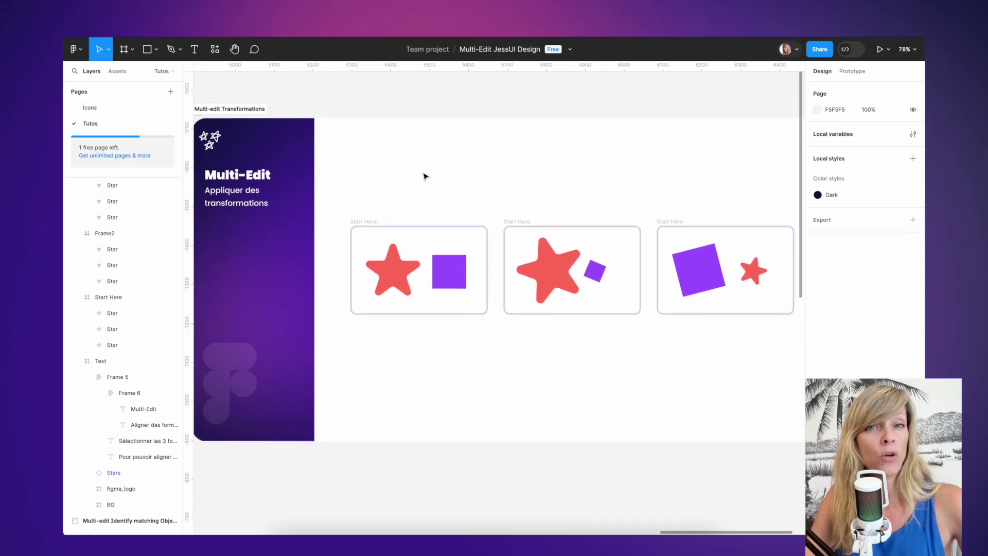
pyautogui.click(400, 272)
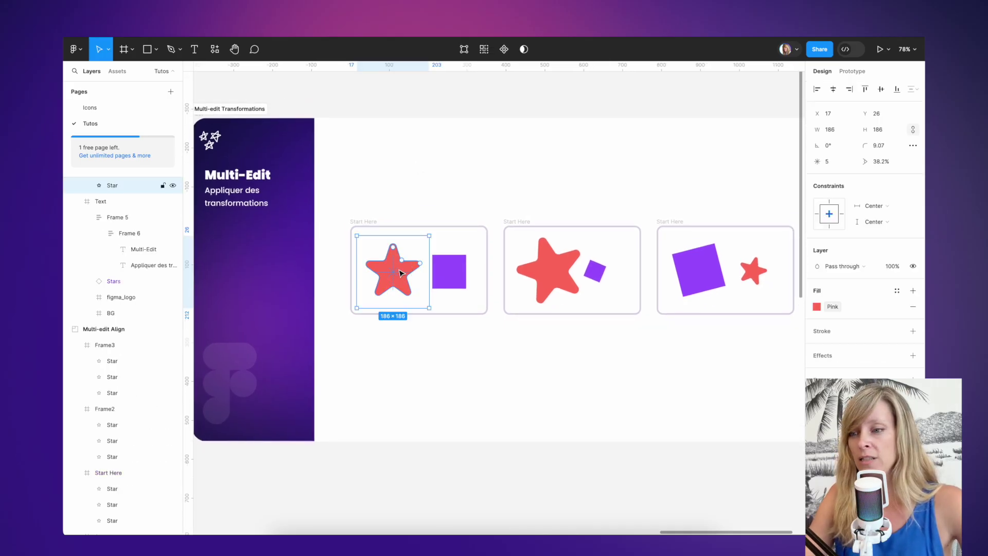
pyautogui.click(485, 50)
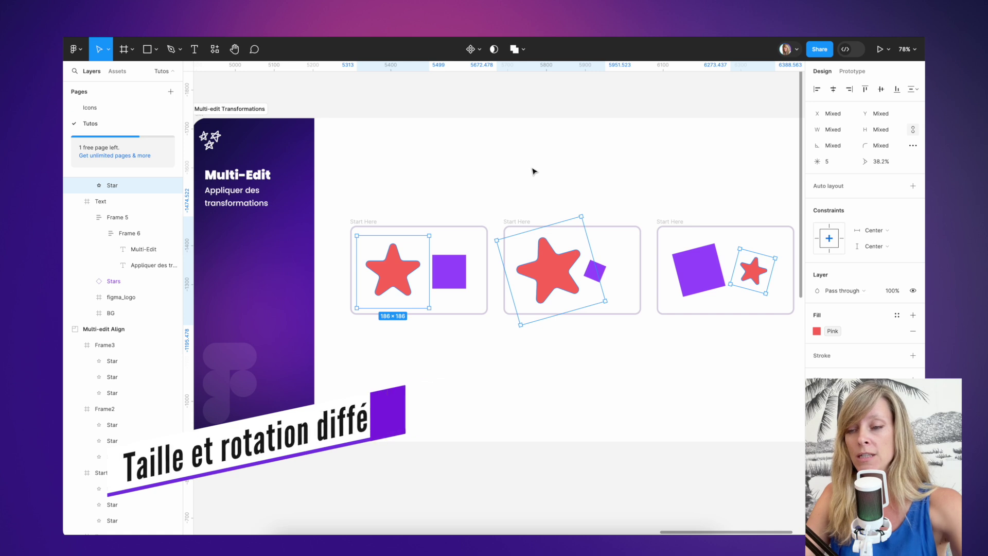
pyautogui.press('k')
pyautogui.moveTo(428, 234)
pyautogui.mouseDown()
pyautogui.moveTo(455, 220)
pyautogui.moveTo(421, 229)
pyautogui.moveTo(438, 231)
pyautogui.moveTo(438, 259)
pyautogui.moveTo(429, 238)
pyautogui.mouseUp()
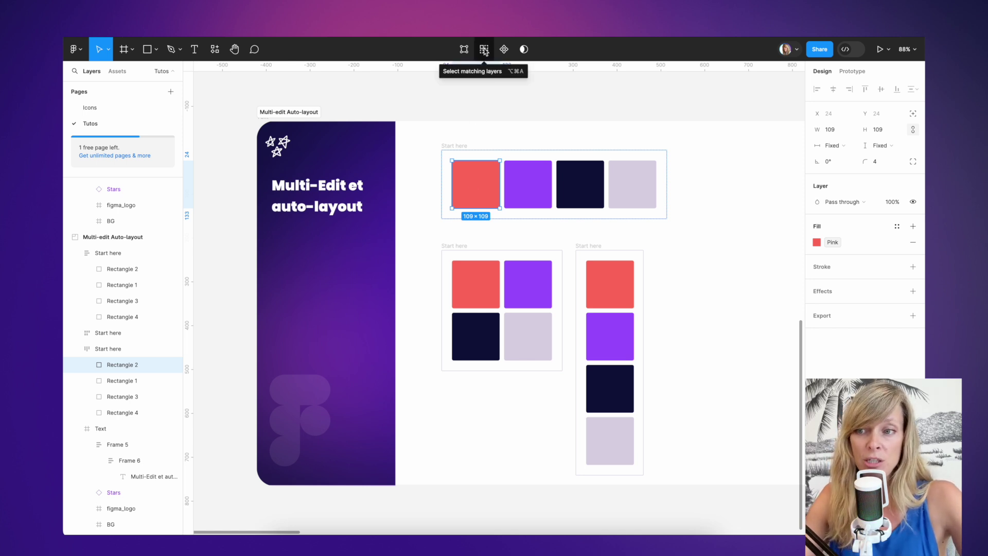
# Select the matching red squares in all auto-layout frames and move them to the last place in the row and grid.
pyautogui.click(484, 49)
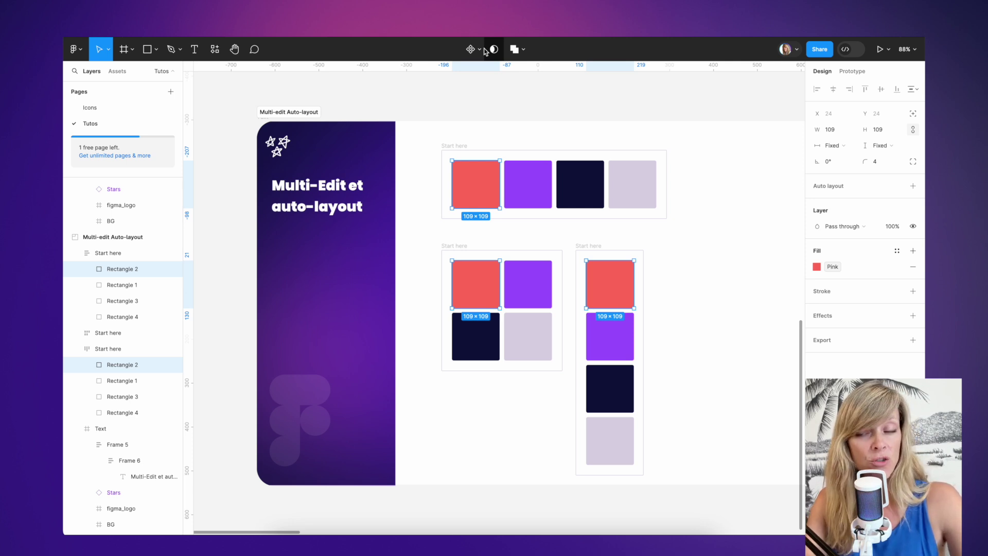
pyautogui.press('Right')
pyautogui.press('Right')
pyautogui.press('Right')
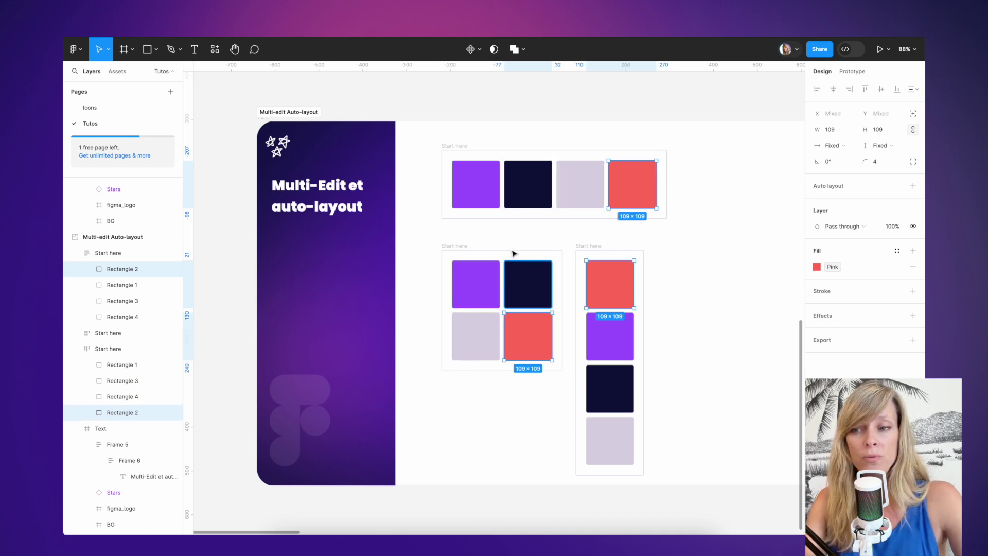
# Return the red squares to the first place in the row and grid, and shift them one place right.
pyautogui.press('Left')
pyautogui.press('Left')
pyautogui.press('Left')
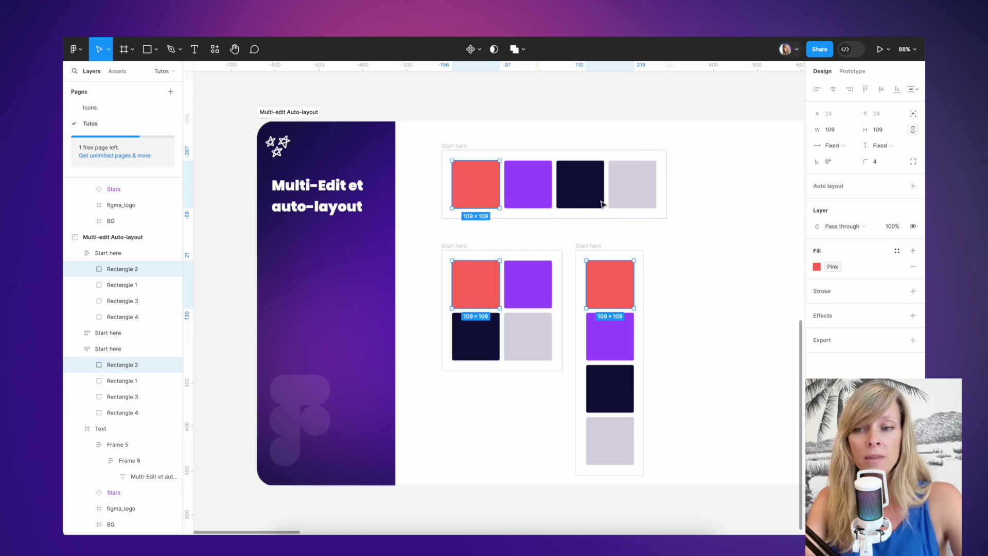
pyautogui.press('Right')
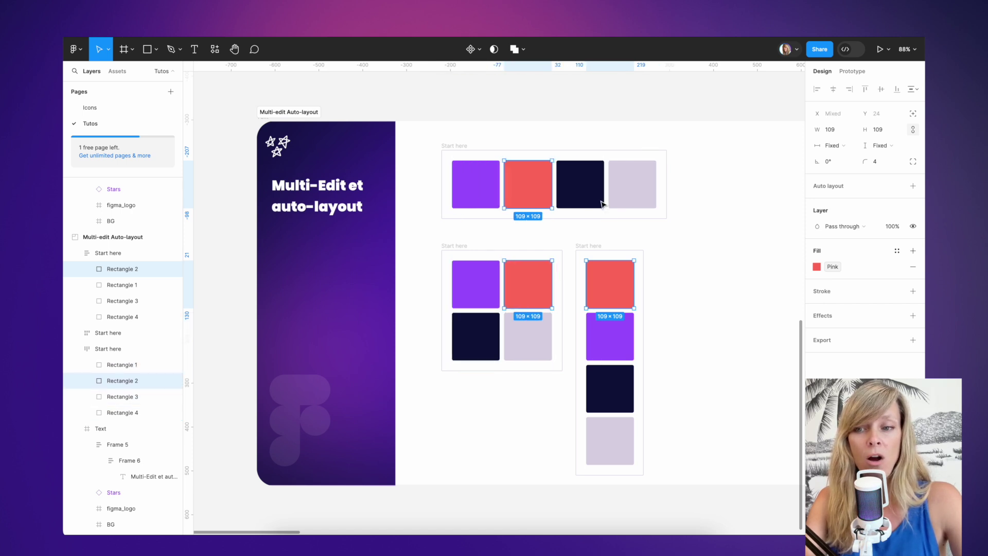
# Move the red squares down through the grid and vertical auto layouts and back up, two times.
pyautogui.press('Down')
pyautogui.press('Down')
pyautogui.press('Down')
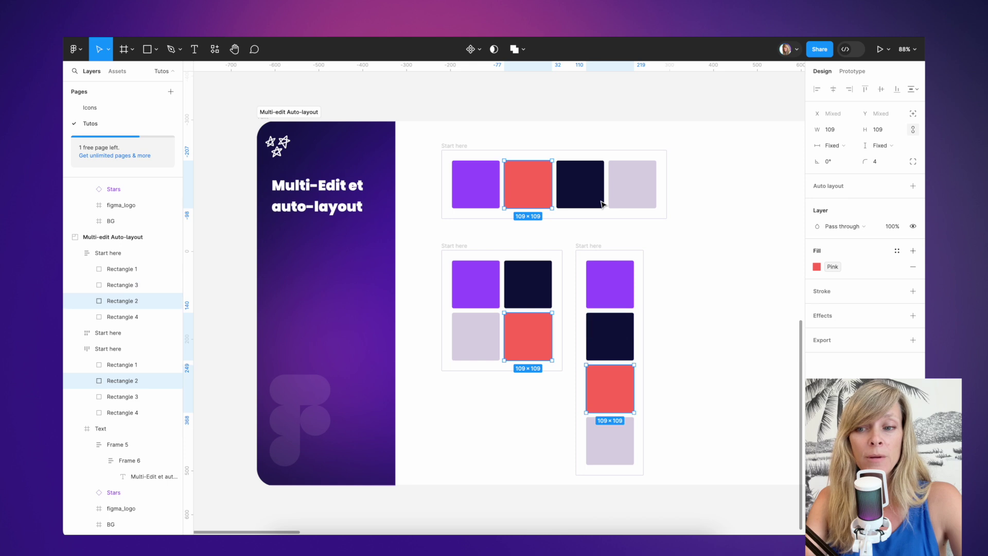
pyautogui.press('Up')
pyautogui.press('Up')
pyautogui.press('Up')
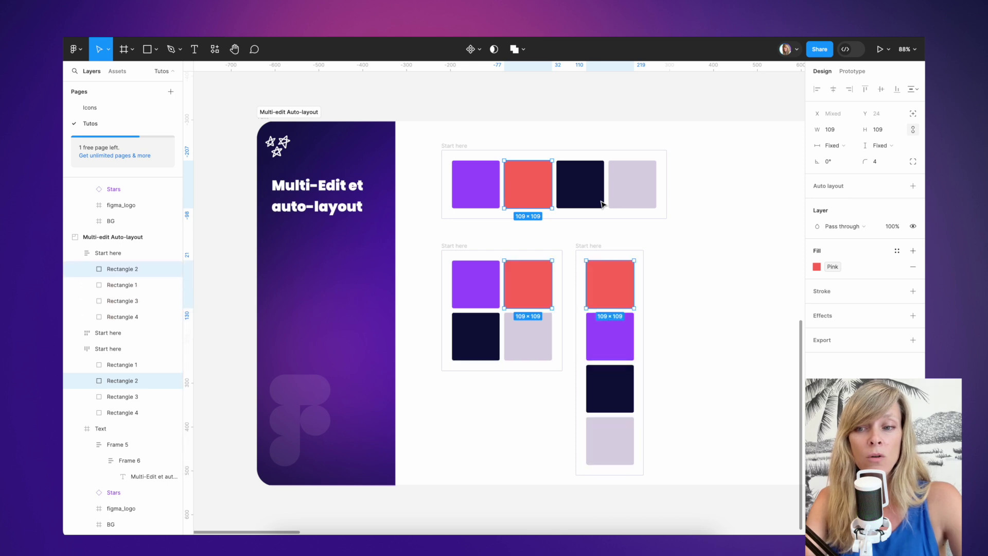
pyautogui.press('Down')
pyautogui.press('Down')
pyautogui.press('Down')
pyautogui.press('Up')
pyautogui.press('Up')
pyautogui.press('Up')
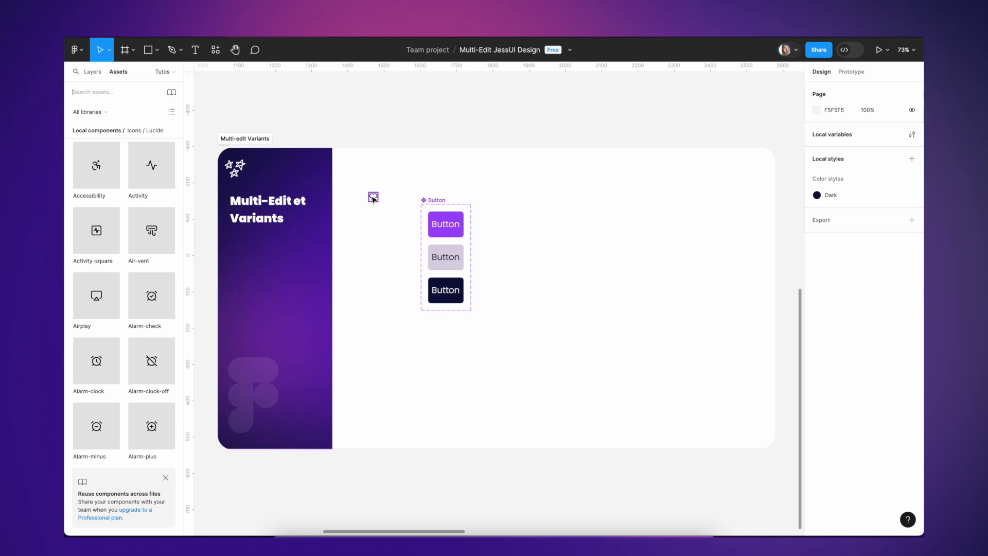
# Insert the Heart icon after the label in the purple Button variant.
pyautogui.moveTo(374, 198); pyautogui.dragTo(453, 230)
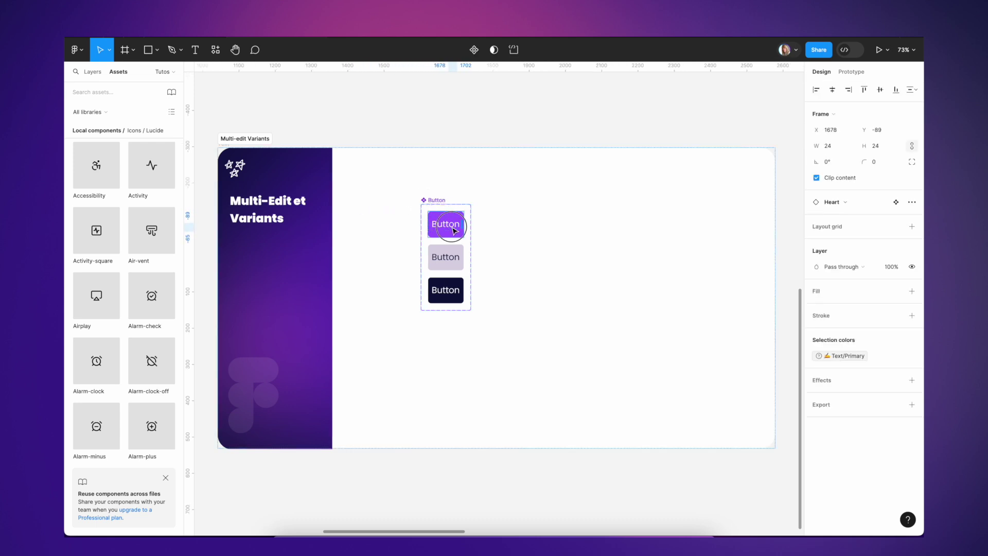
pyautogui.moveTo(453, 230); pyautogui.dragTo(454, 230)
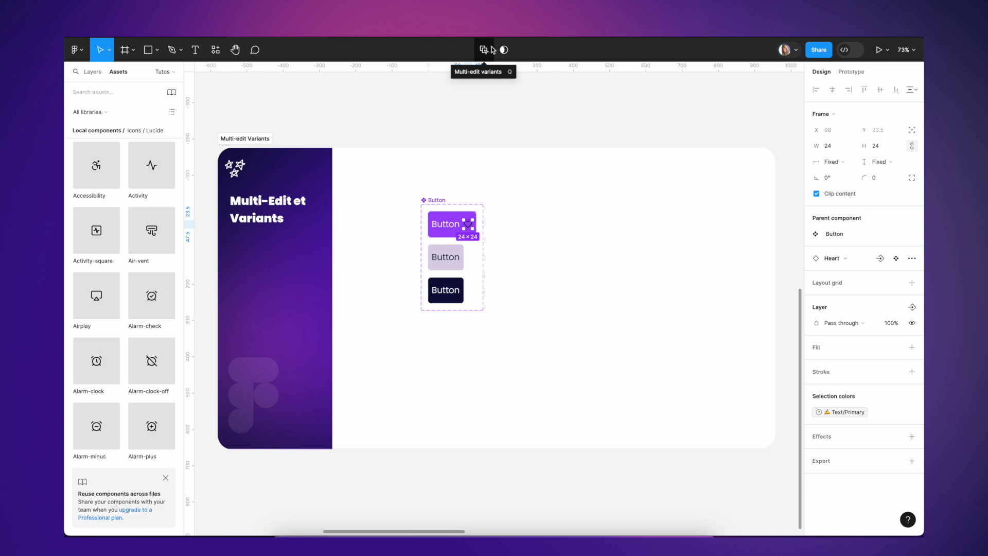
# Turn on multi-edit for the Button component set and insert the Alarm-clock icon before the label in all three variants.
pyautogui.click(485, 50)
pyautogui.press('Escape')
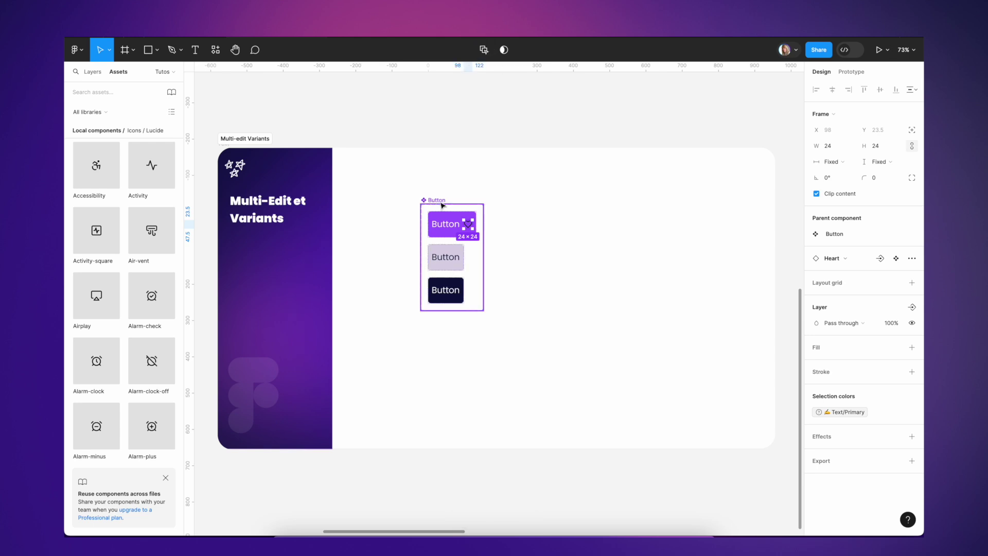
pyautogui.click(440, 200)
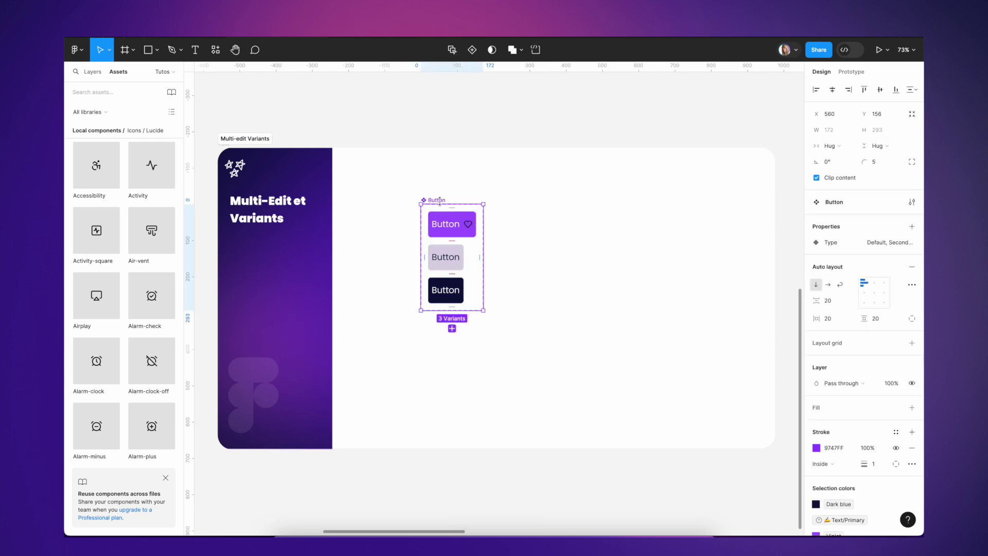
pyautogui.press('Return')
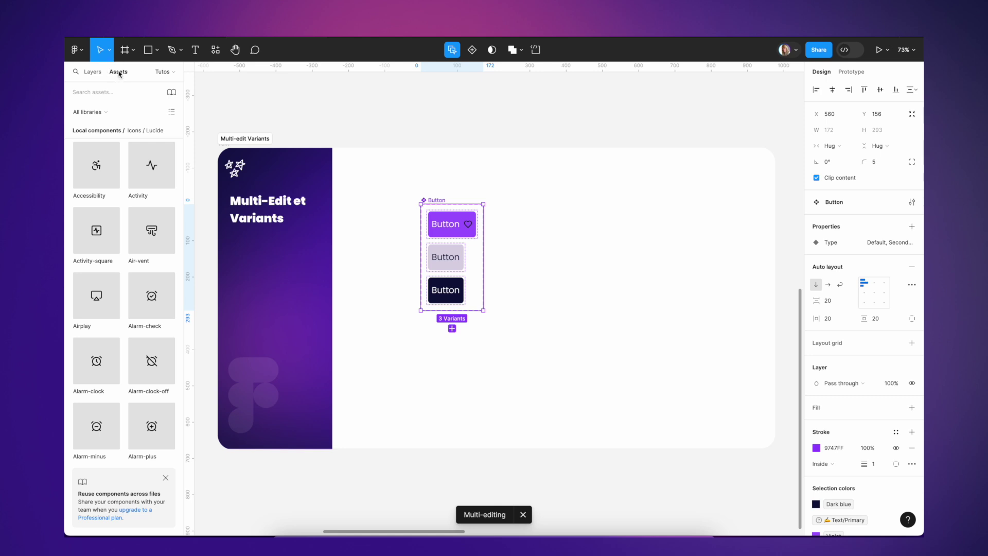
pyautogui.moveTo(96, 366); pyautogui.dragTo(436, 229)
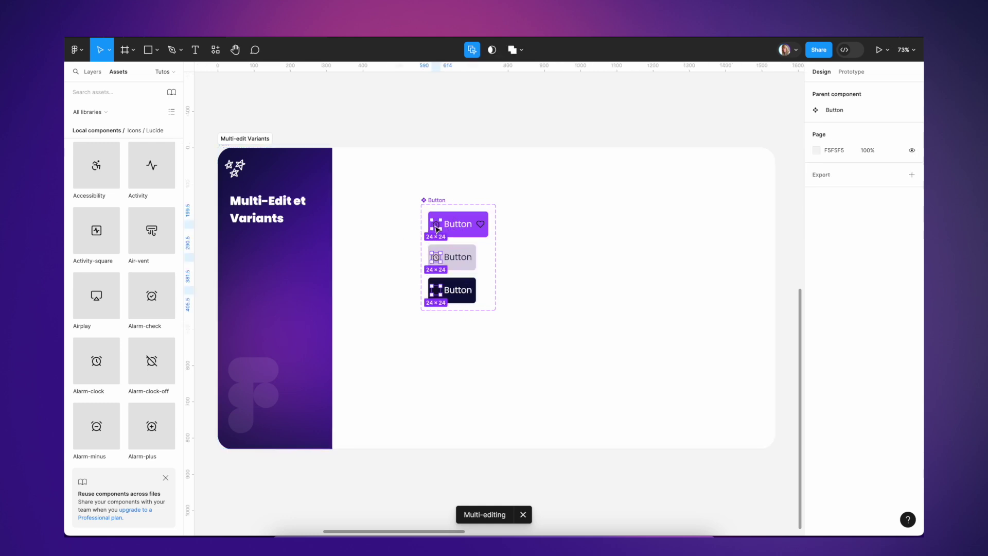
# Turn on multi-edit for the Button set, and try placing the loose Heart icon from the canvas after the purple variant's label.
pyautogui.click(456, 311)
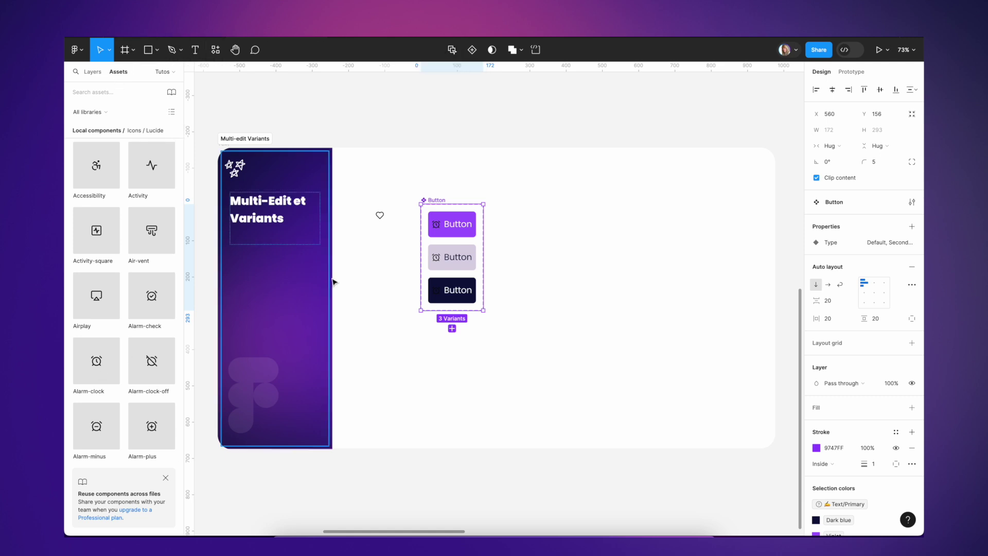
pyautogui.click(431, 203)
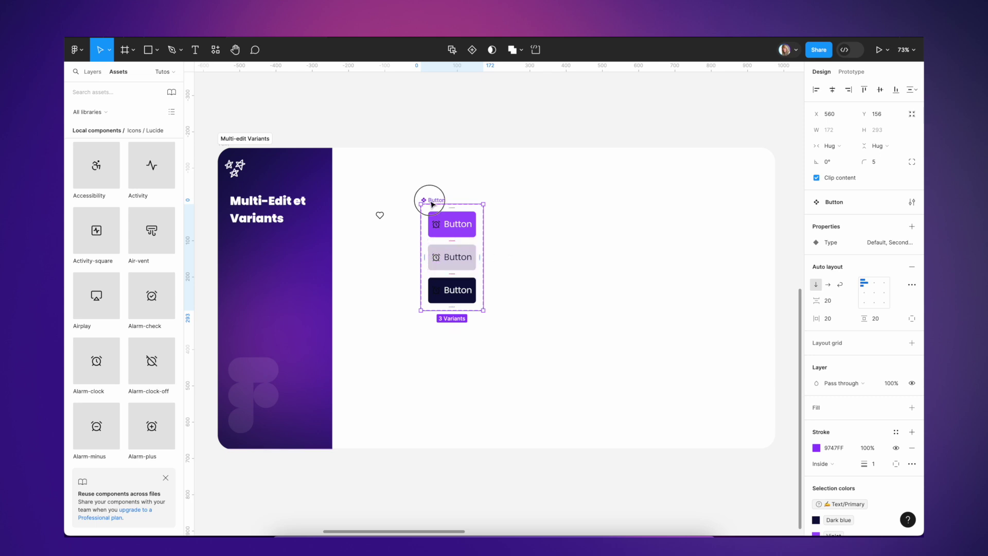
pyautogui.click(452, 52)
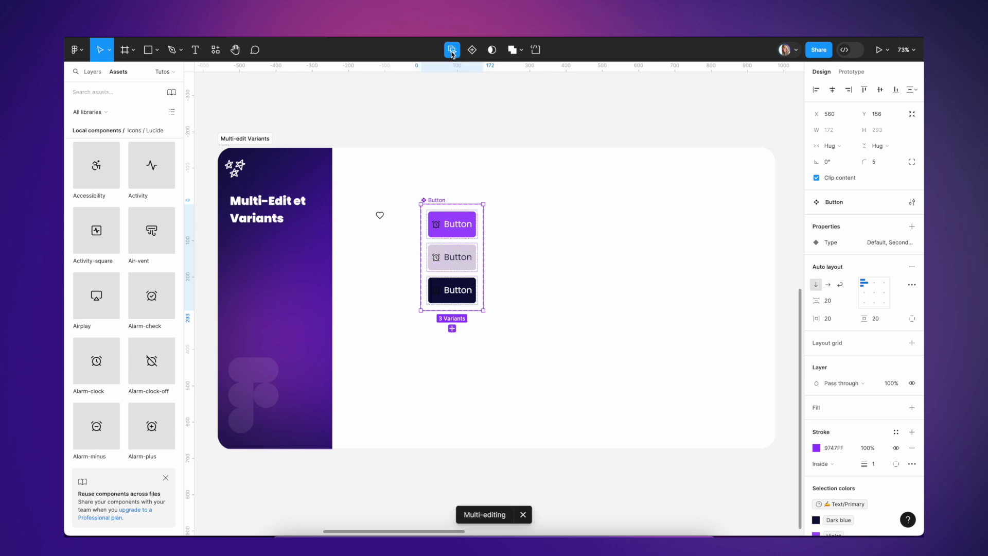
pyautogui.click(380, 217)
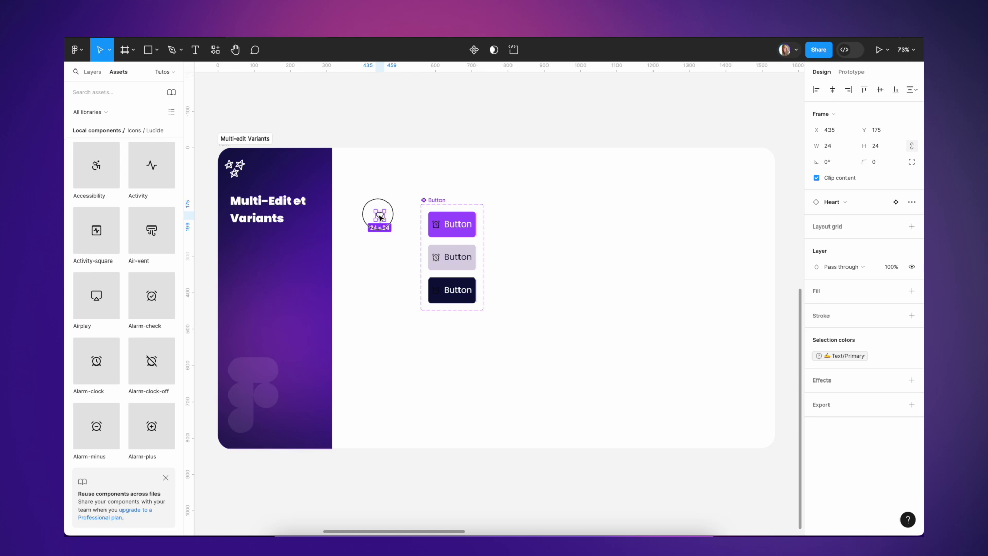
pyautogui.moveTo(380, 217); pyautogui.dragTo(455, 226)
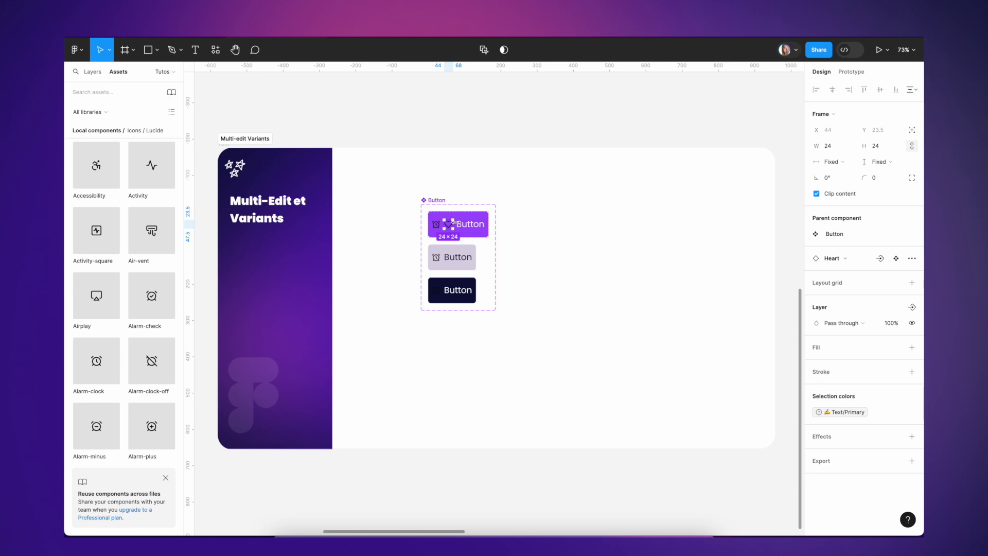
pyautogui.moveTo(455, 222); pyautogui.dragTo(479, 224)
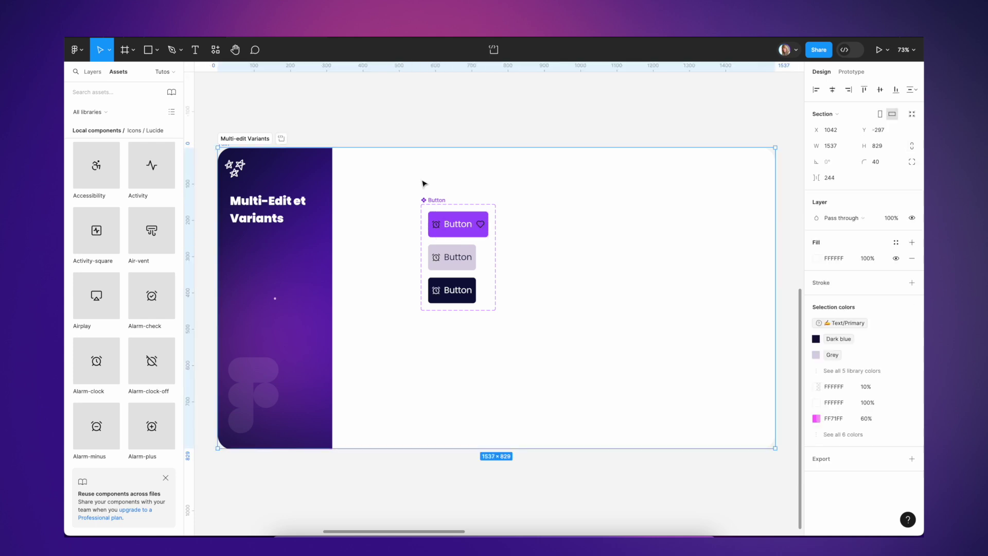
# Multi-edit the Button variants to move their Alarm-clock icons after the label and back in front of it.
pyautogui.click(438, 204)
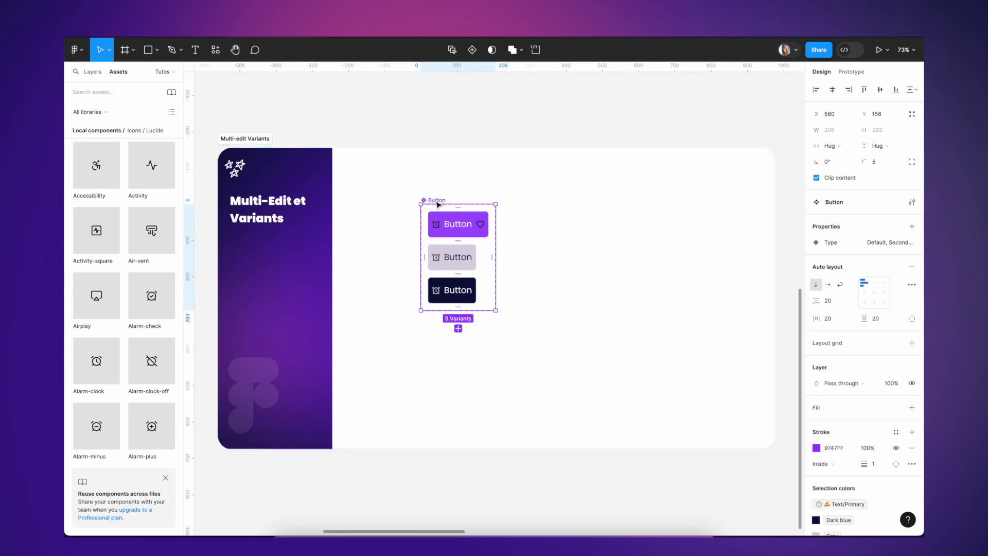
pyautogui.click(452, 50)
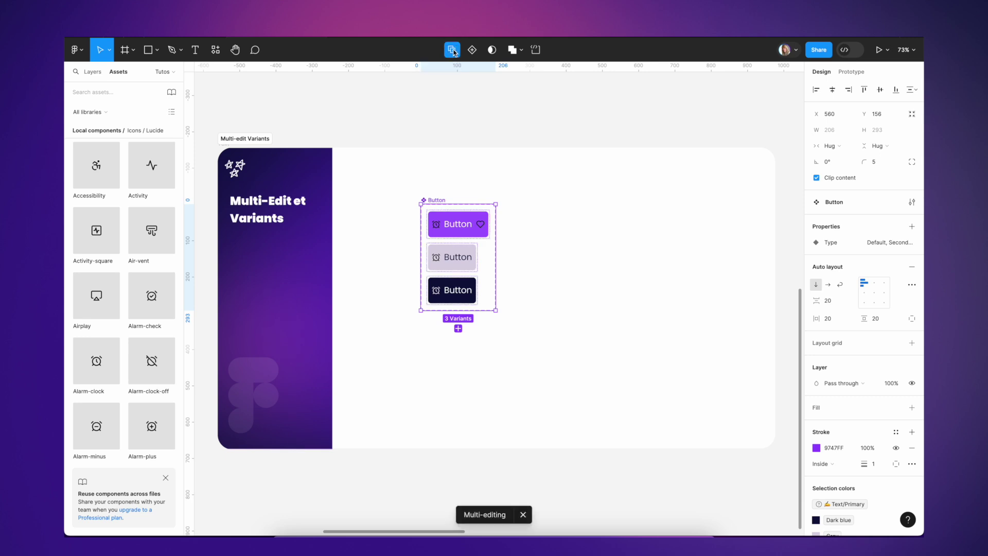
pyautogui.click(436, 225)
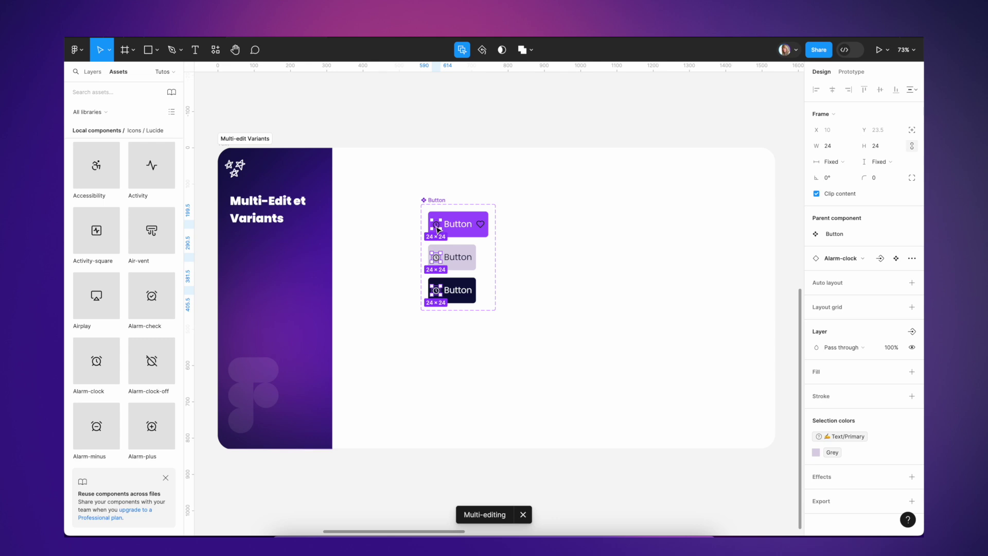
pyautogui.press('Right')
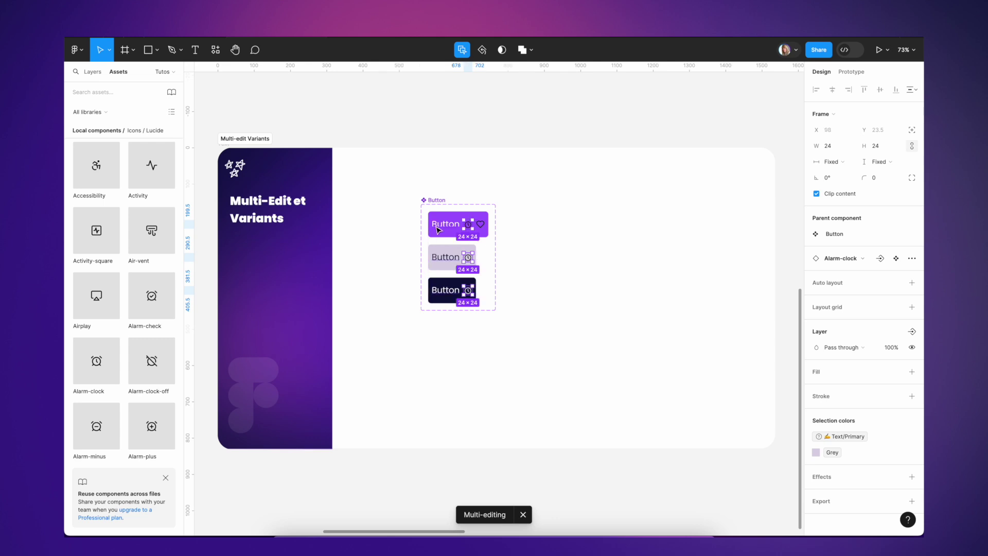
pyautogui.press('Left')
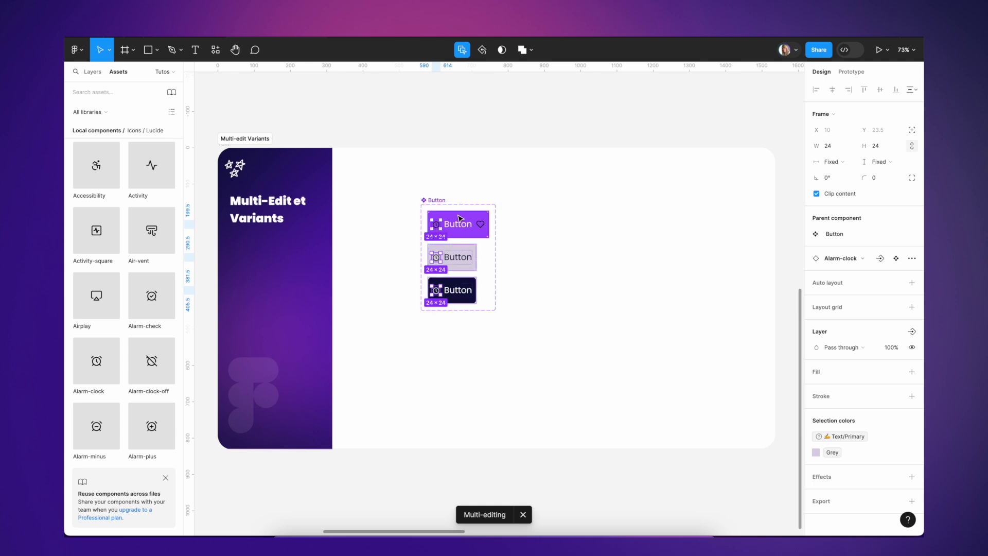
# Set the horizontal padding of all three Button variants to 32 and the gap between their items to 16.
pyautogui.press('Escape')
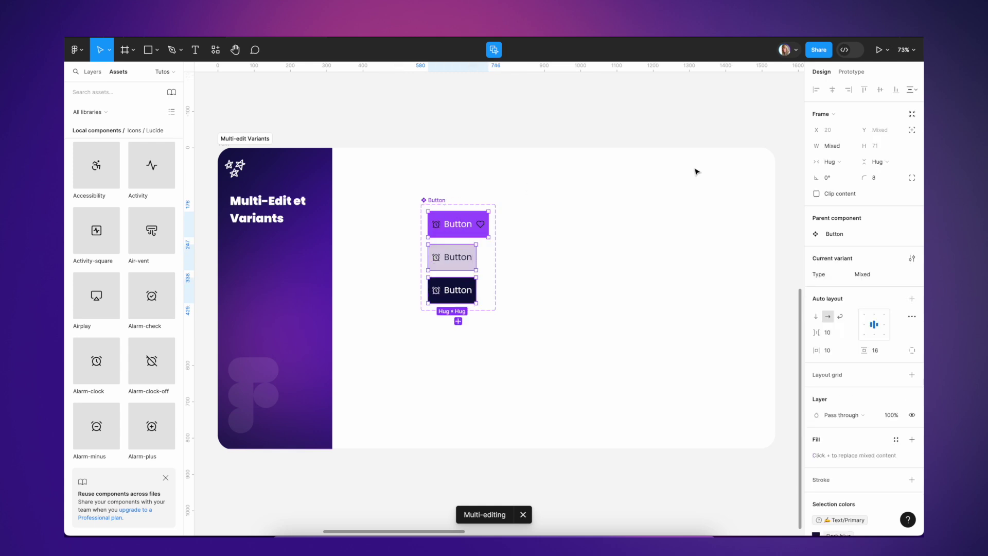
pyautogui.click(834, 352)
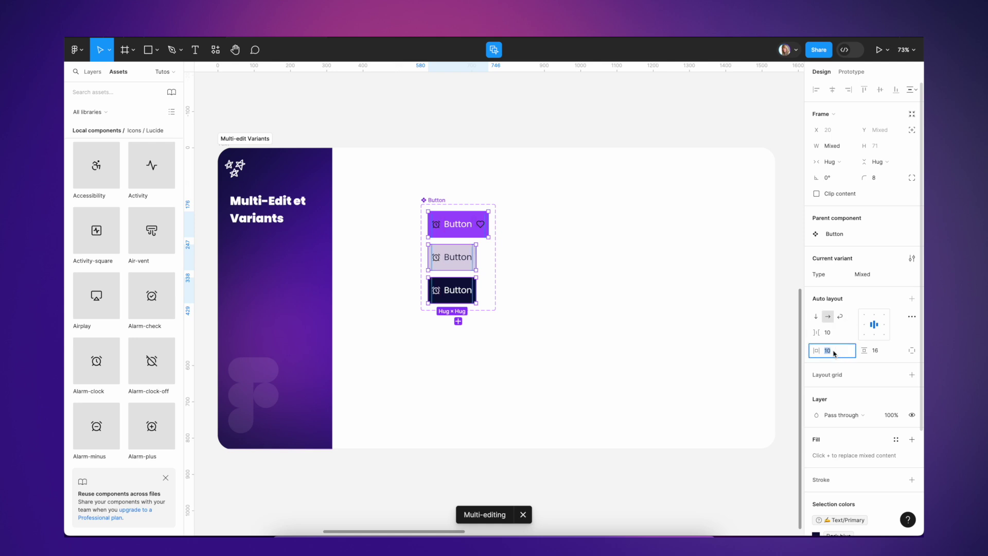
pyautogui.write('32')
pyautogui.press('Return')
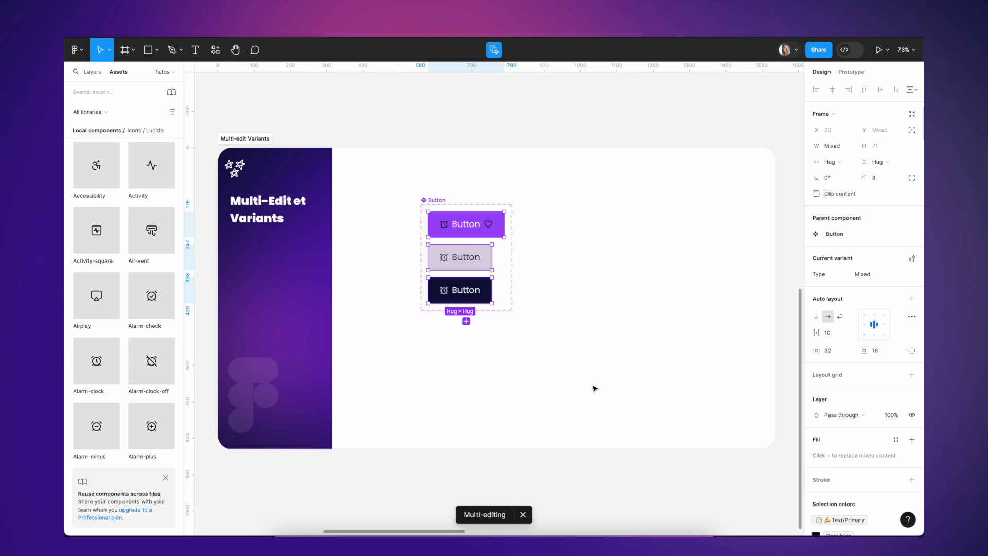
pyautogui.click(834, 335)
pyautogui.write('16')
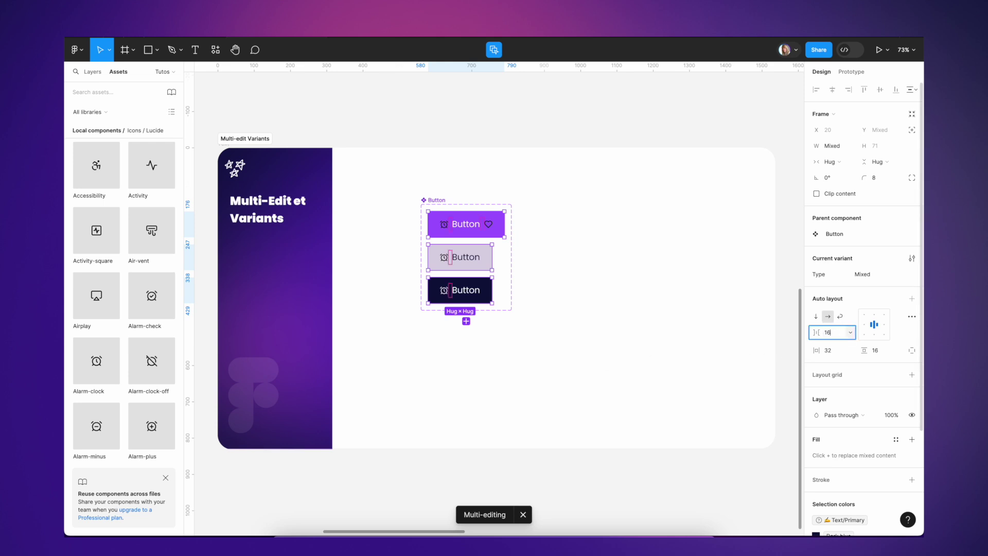
pyautogui.press('Return')
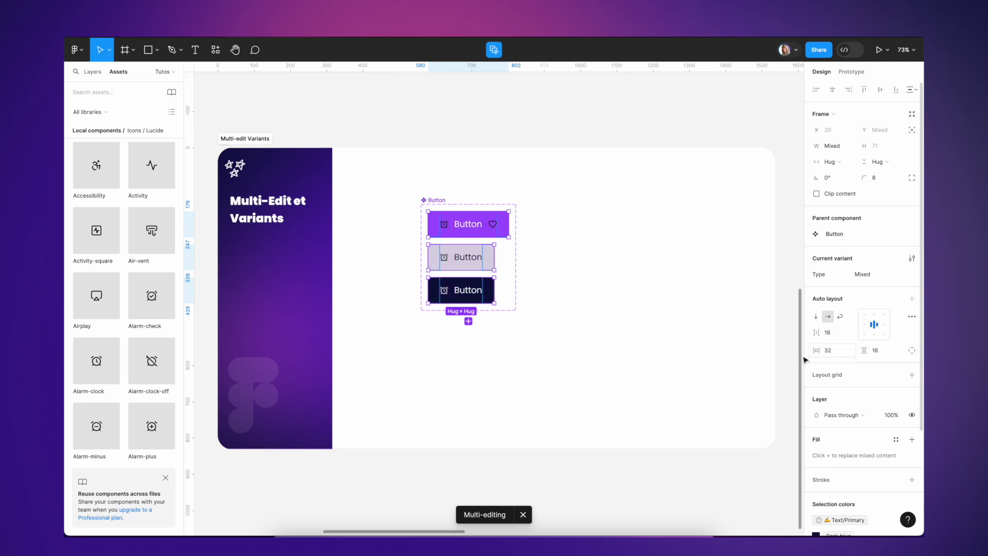
# Set the corner radius of all three Button variants to 16.
pyautogui.click(881, 179)
pyautogui.write('16')
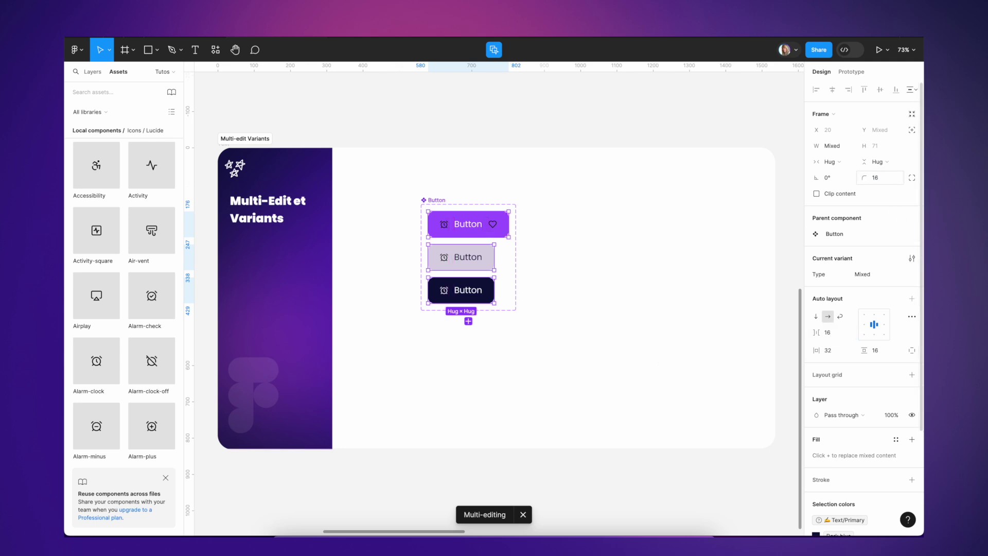
pyautogui.press('Return')
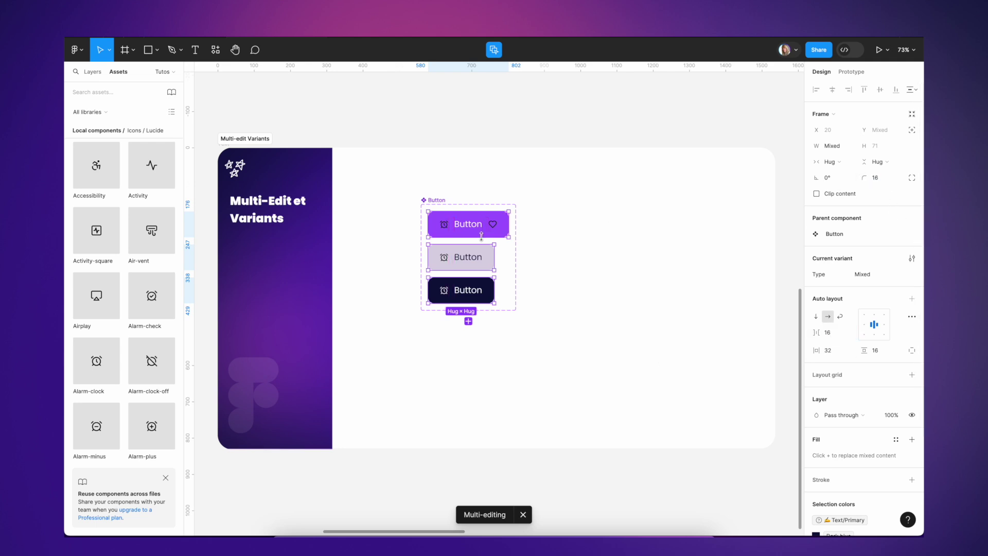
# Change the label in all three Button variants to "Button text" with multi-edit text.
pyautogui.click(468, 229)
pyautogui.click(470, 229)
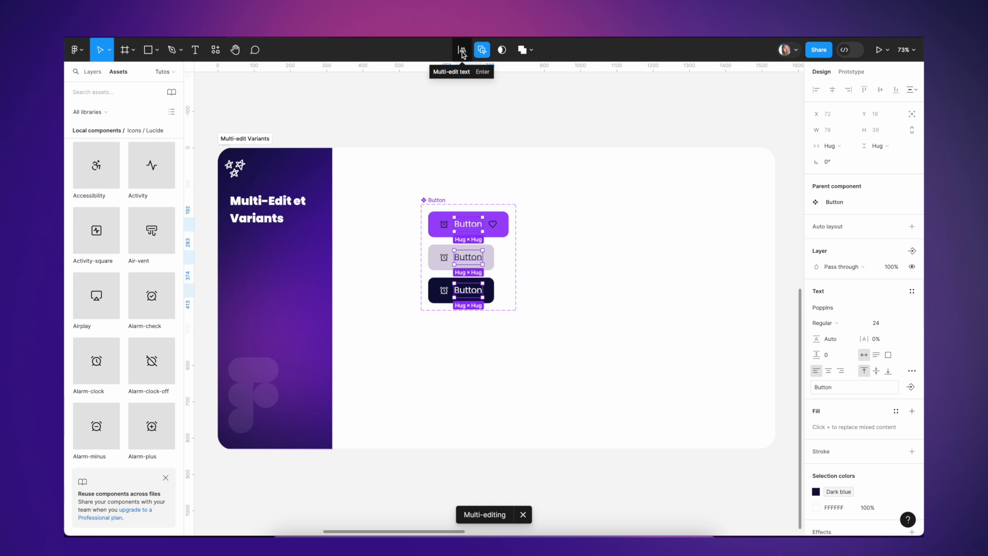
pyautogui.doubleClick(468, 225)
pyautogui.press('Right')
pyautogui.write('text')
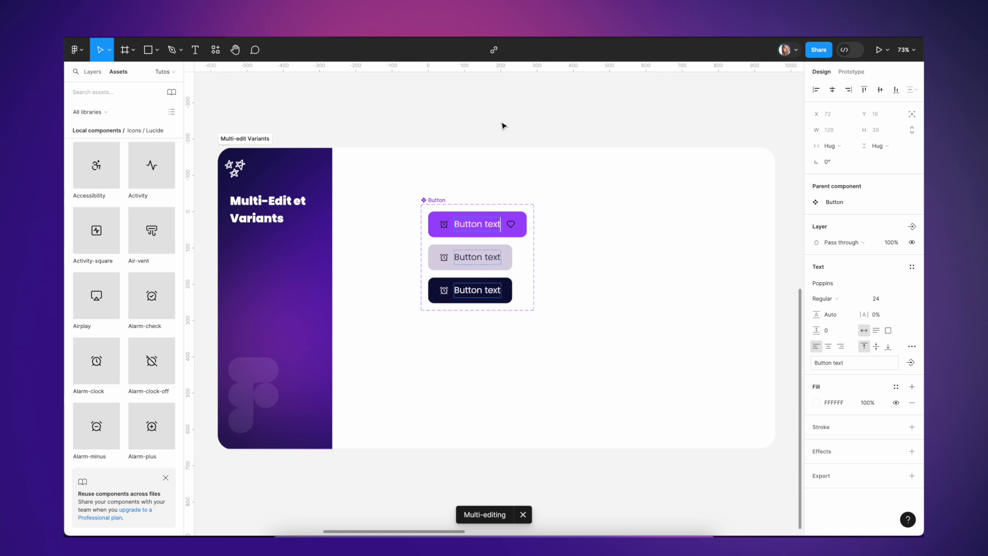